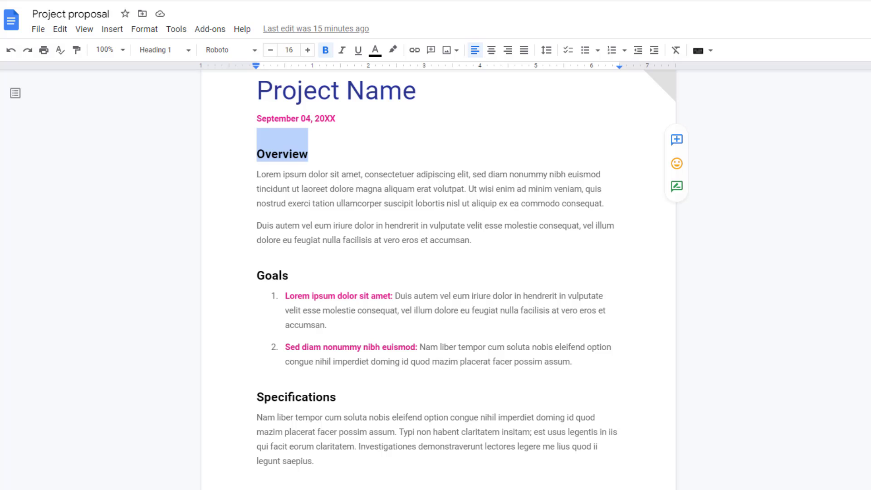
Step: Select the Overview, Goals and Specifications headings together, switch their bold off and back on, and underline all three
click(352, 166)
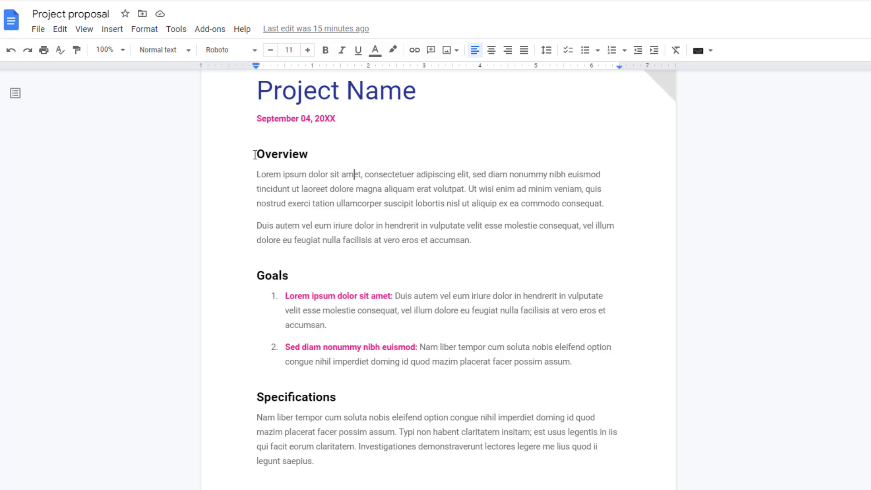
key(Up)
key(shift+Left)
key(shift+Left)
key(shift+Left)
key(shift+Left)
key(shift+Left)
key(shift+Left)
key(shift+Left)
key(shift+Left)
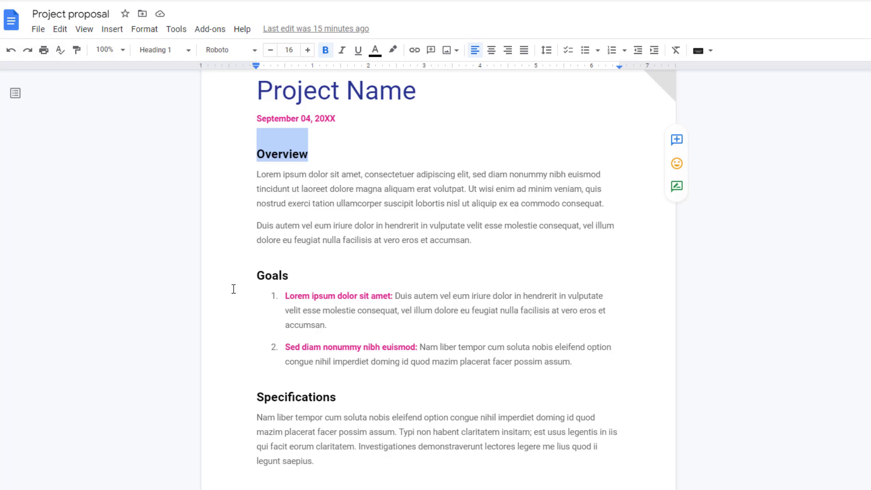
key(ctrl)
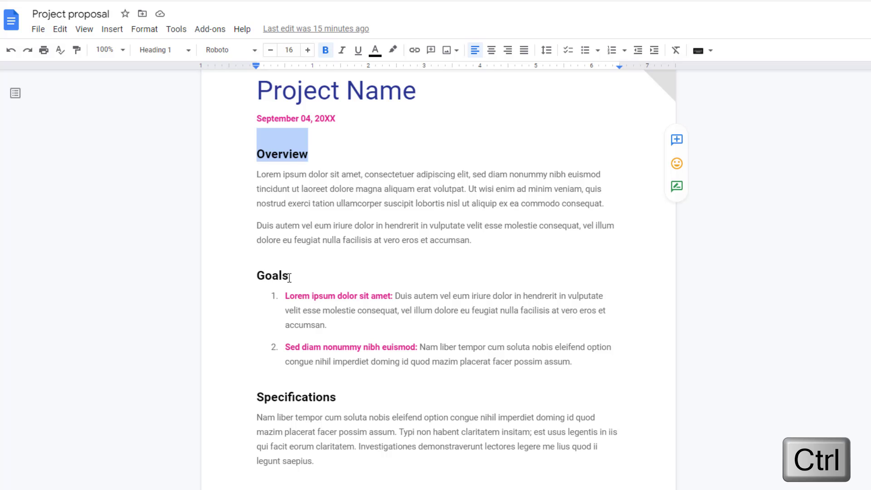
drag(289, 276, 249, 277)
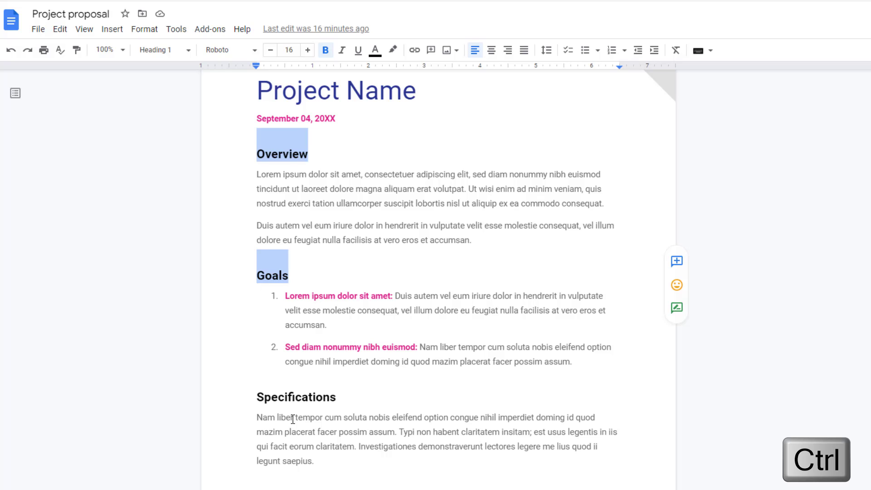
drag(338, 396, 243, 396)
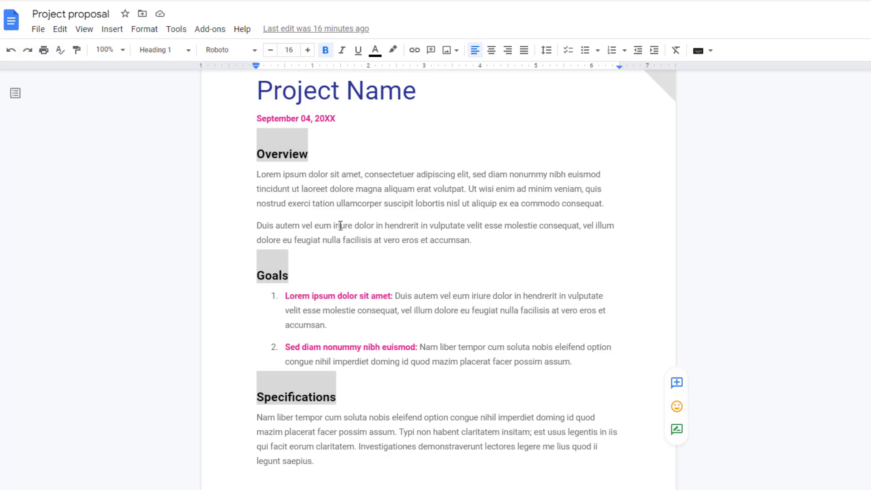
key(ctrl+b)
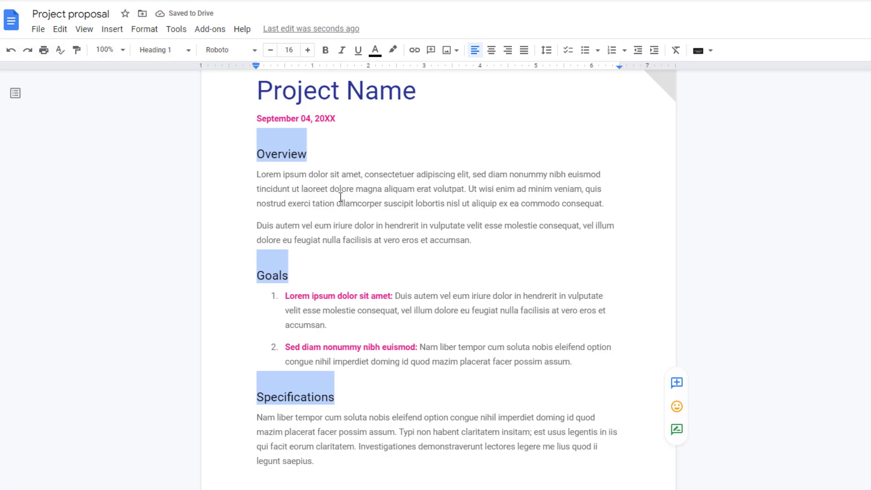
click(325, 51)
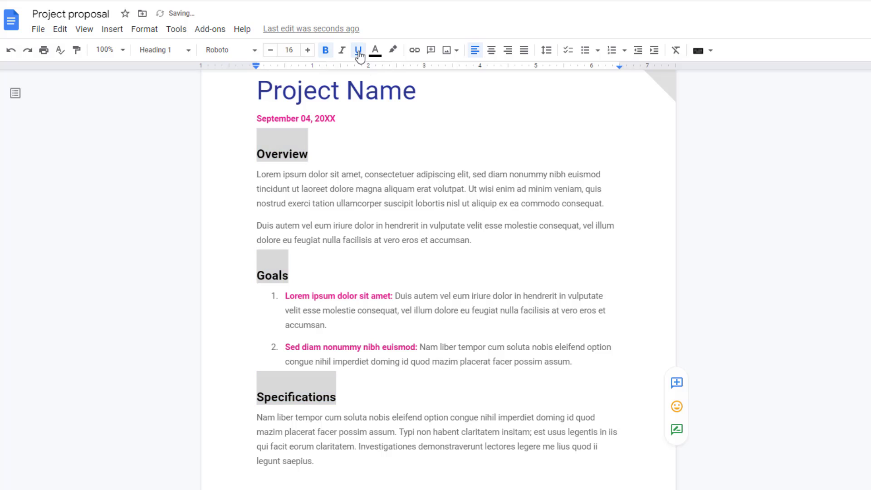
click(358, 53)
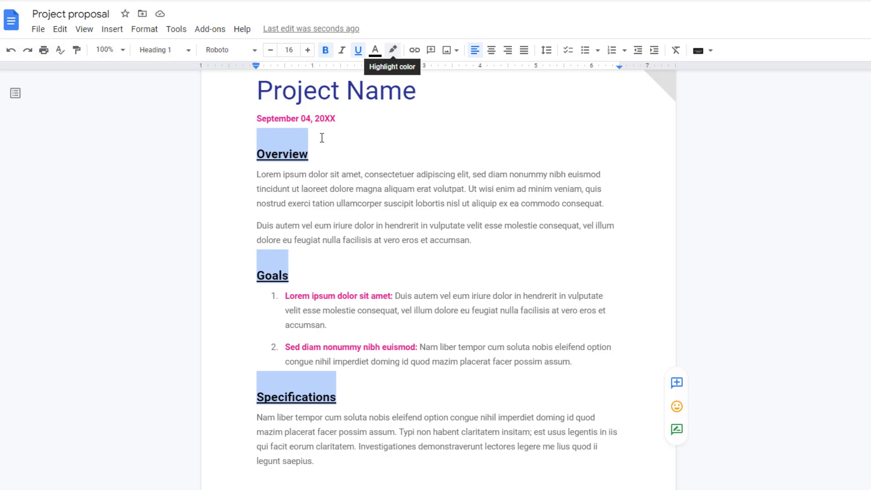
Step: Copy the three selected headings and paste them on the empty line below the Milestones list on page 2
right_click(273, 150)
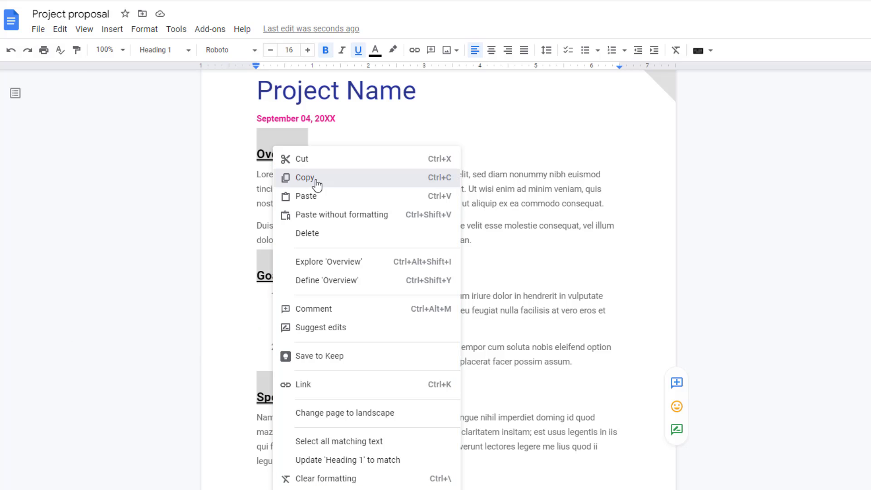
click(316, 181)
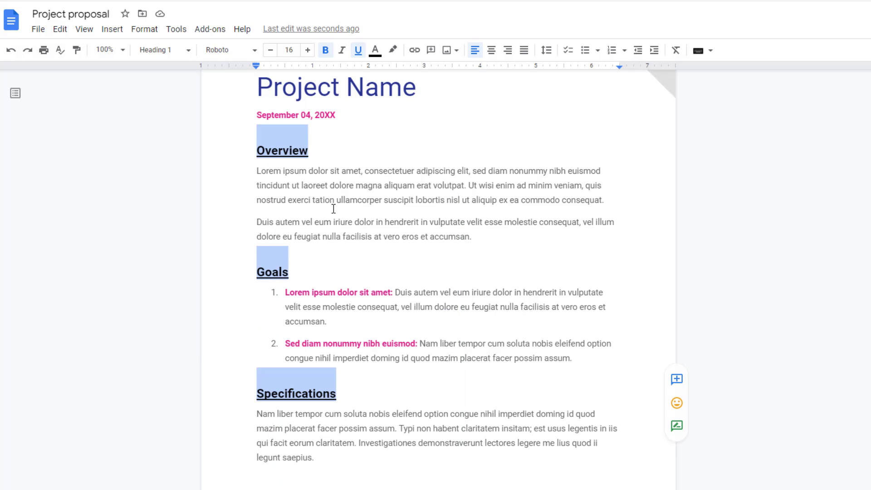
scroll(327, 250, down, 8)
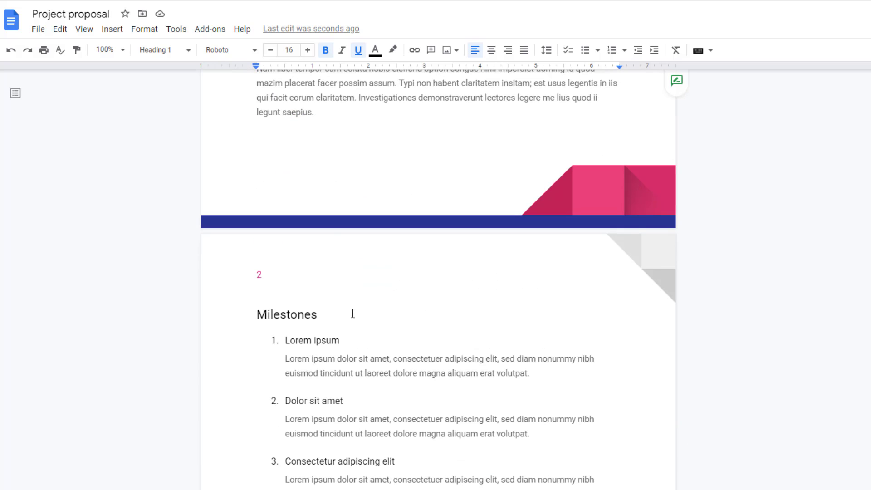
scroll(355, 321, down, 8)
click(261, 190)
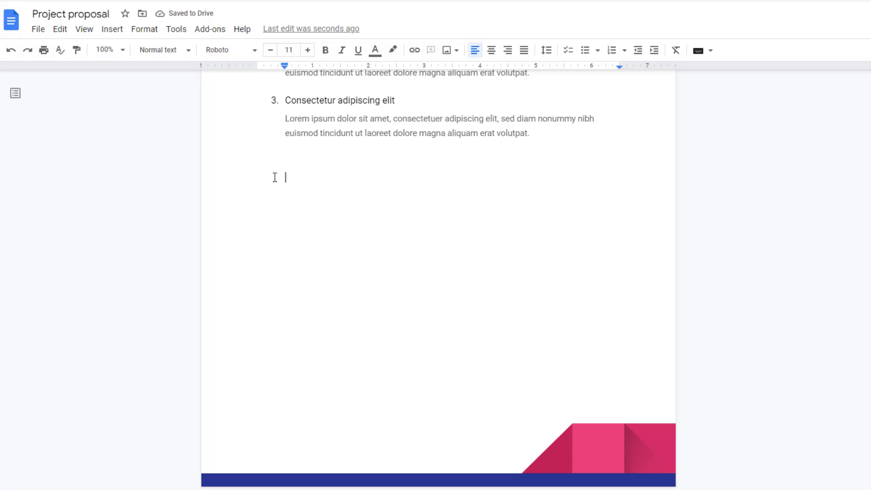
right_click(274, 177)
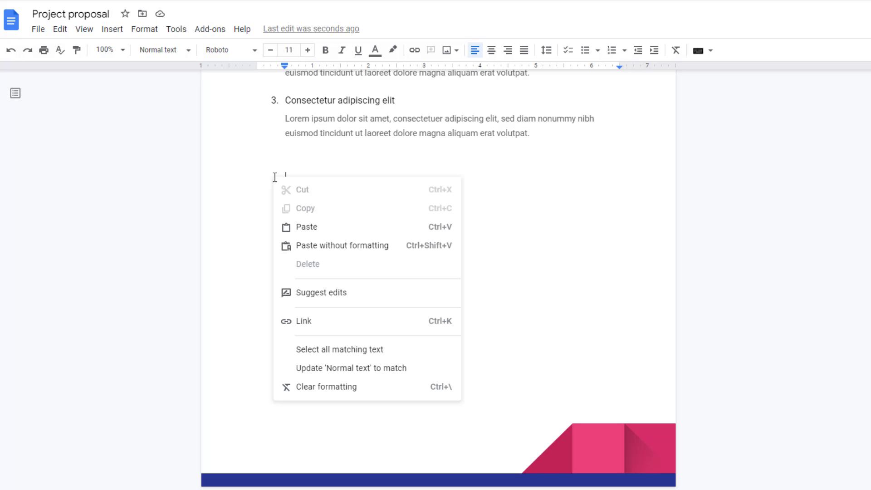
click(311, 227)
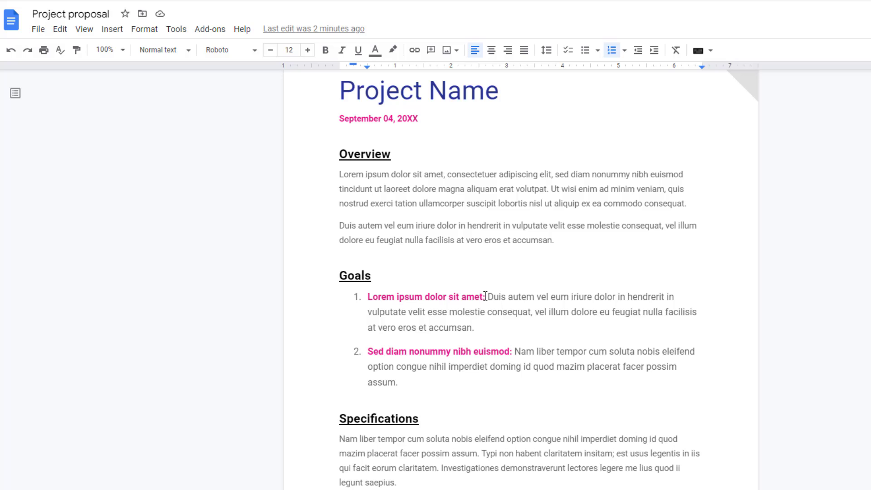
Step: Link both bold pink lead-in phrases of the Goals list at once to the copied workspaceupdates.googleblog.com address about text selections in Google Docs
key(Left)
key(Left)
key(Left)
key(Left)
key(shift+Left)
key(shift+Left)
key(shift+Left)
key(shift+Left)
key(shift+Left)
key(shift+Left)
key(shift+Left)
key(shift+Left)
key(shift+Left)
key(shift+Left)
key(shift+Left)
key(shift+Left)
key(shift+Left)
key(shift+Left)
key(shift+Left)
key(shift+Left)
key(shift+Left)
key(shift+Left)
key(shift+Left)
key(shift+Left)
key(shift+Left)
key(shift+Left)
key(shift+Left)
key(shift+Left)
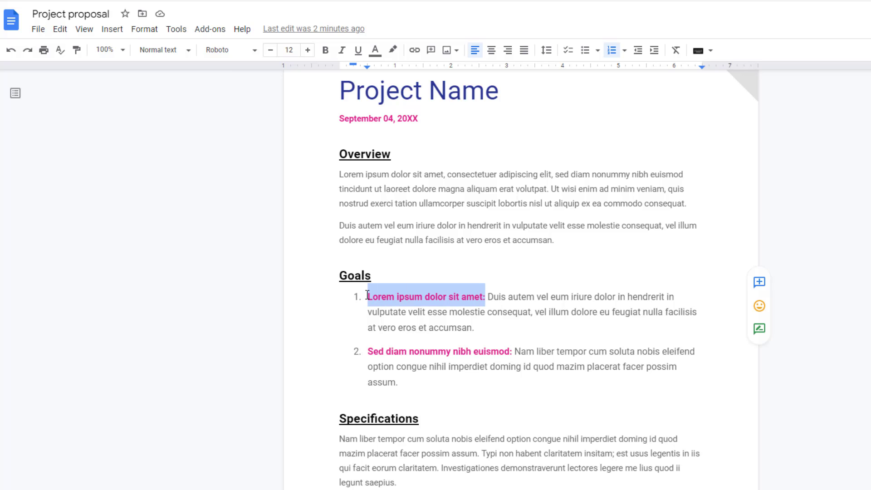
key(ctrl)
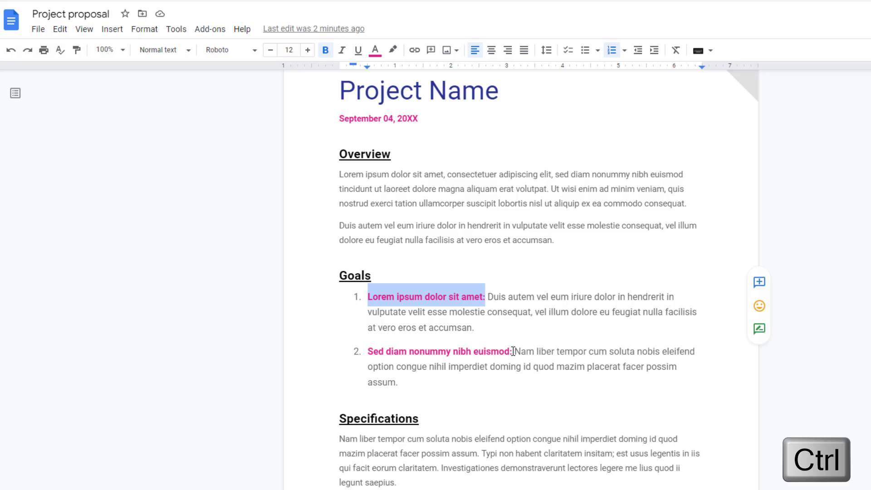
drag(513, 351, 368, 350)
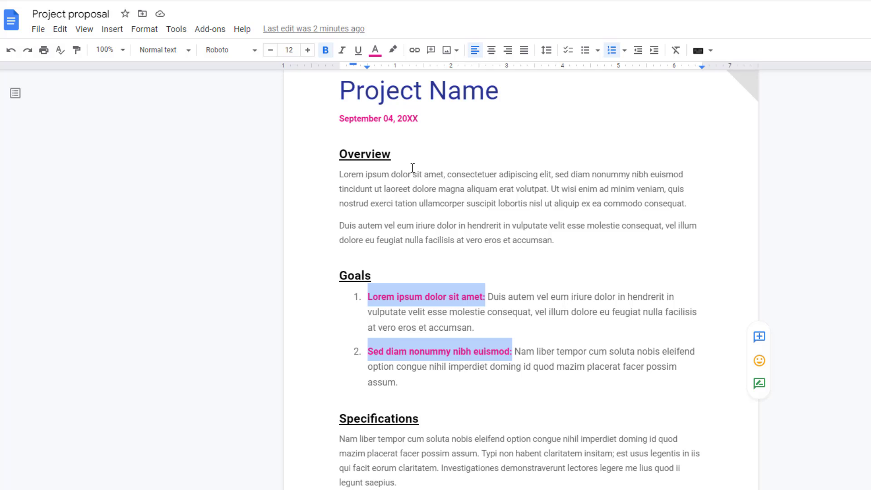
click(414, 50)
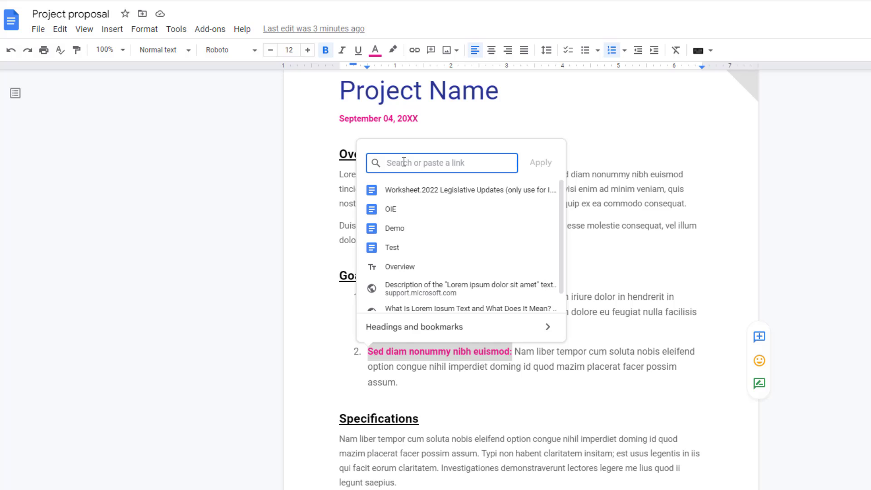
key(ctrl+v)
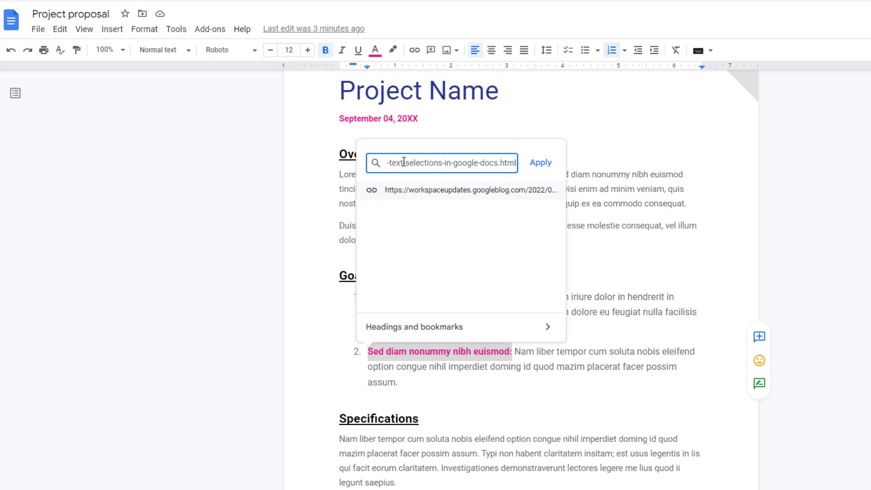
click(540, 162)
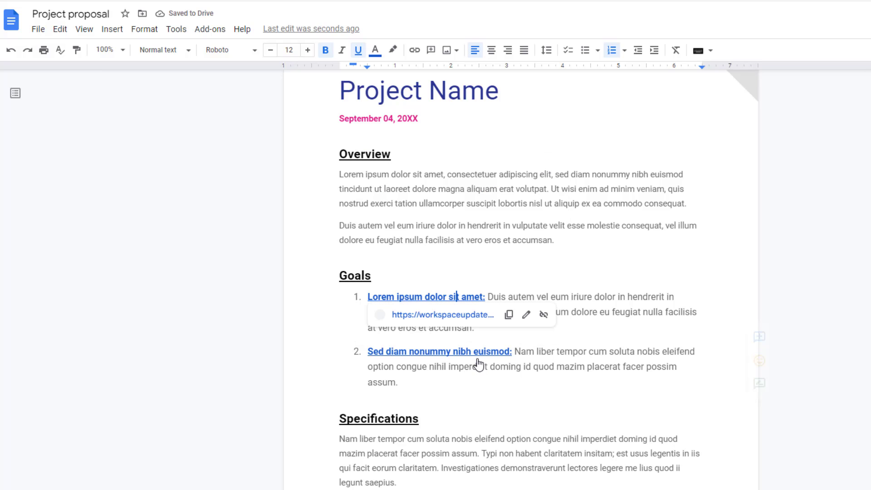
click(602, 378)
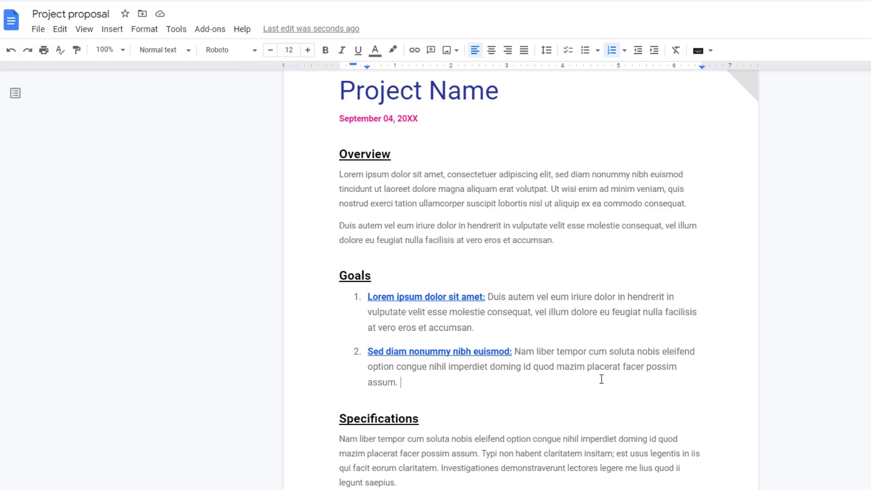